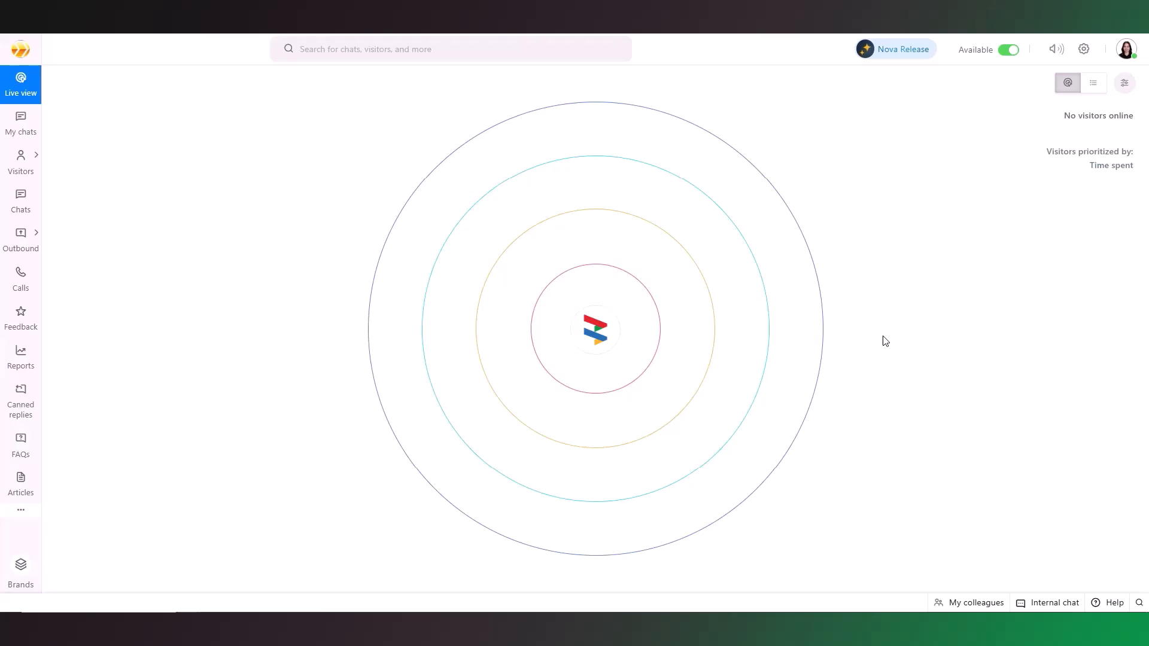
Open the Builders Excellence bot from the Zobot settings and enter its audience criteria configuration
left_click(1087, 51)
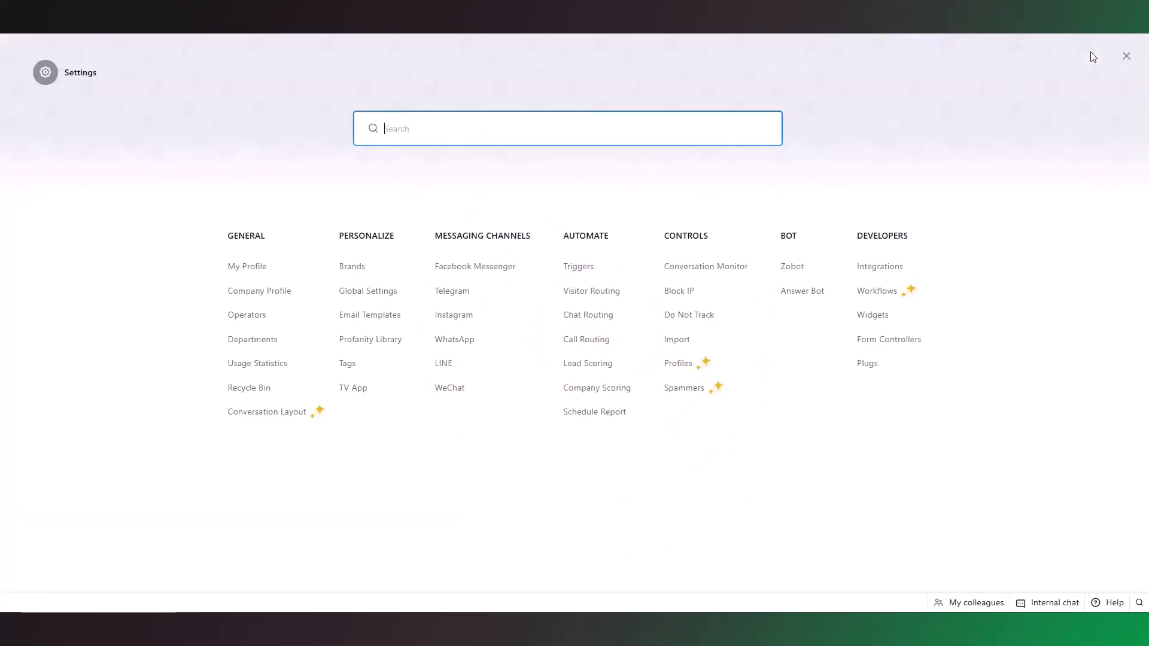
left_click(795, 267)
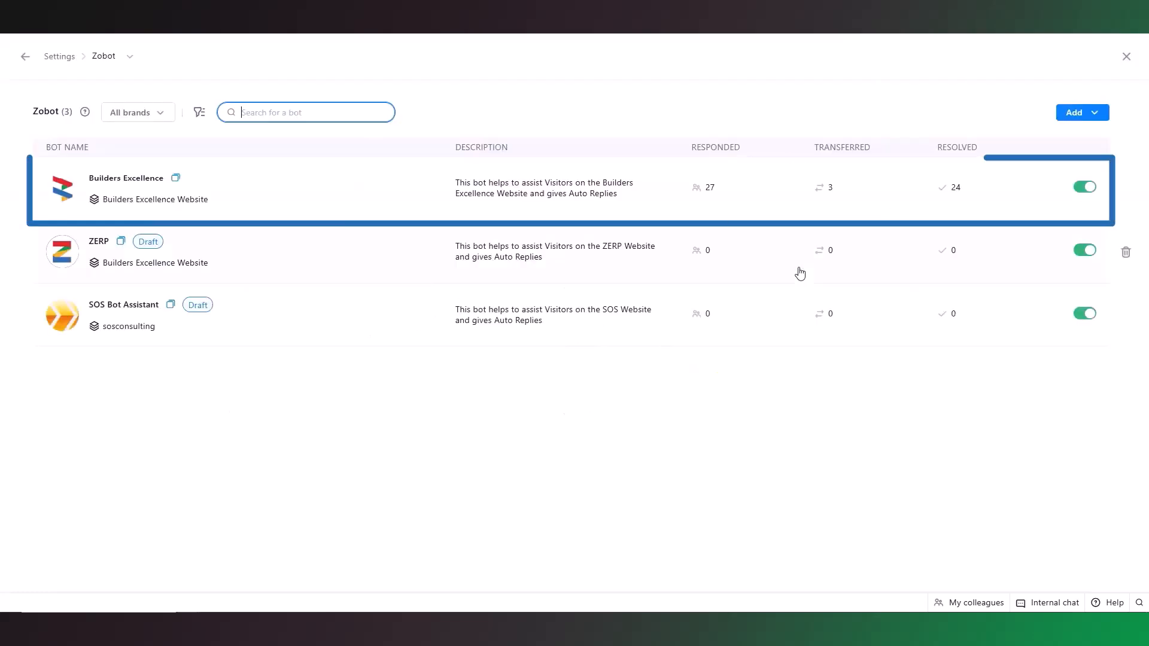
left_click(258, 219)
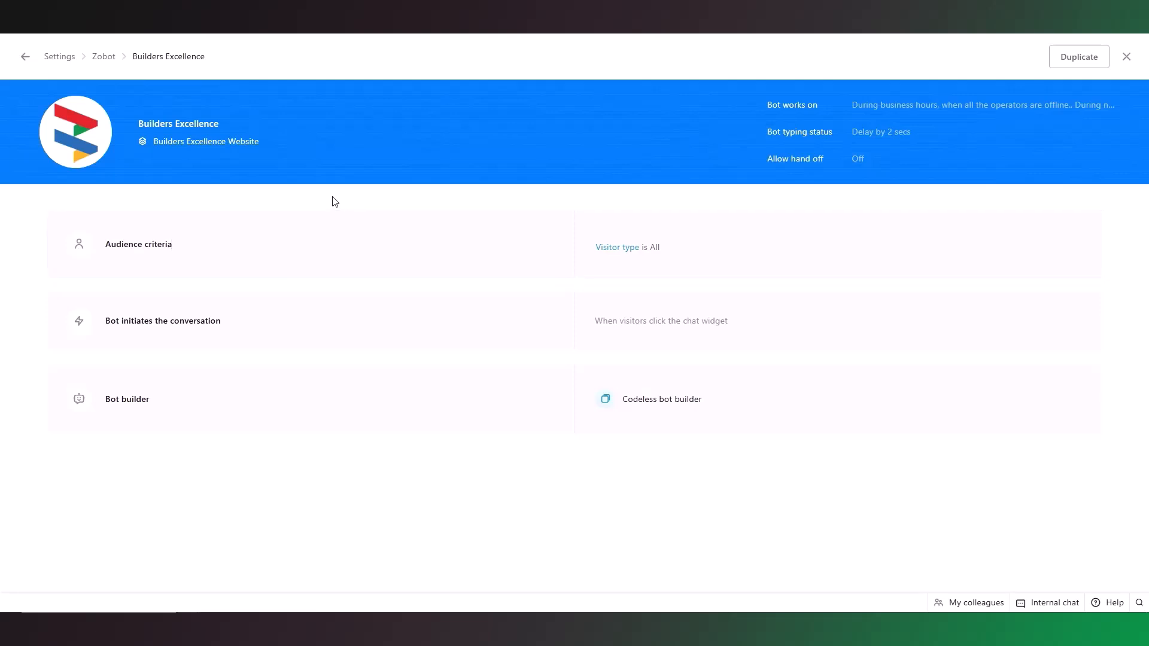
left_click(323, 262)
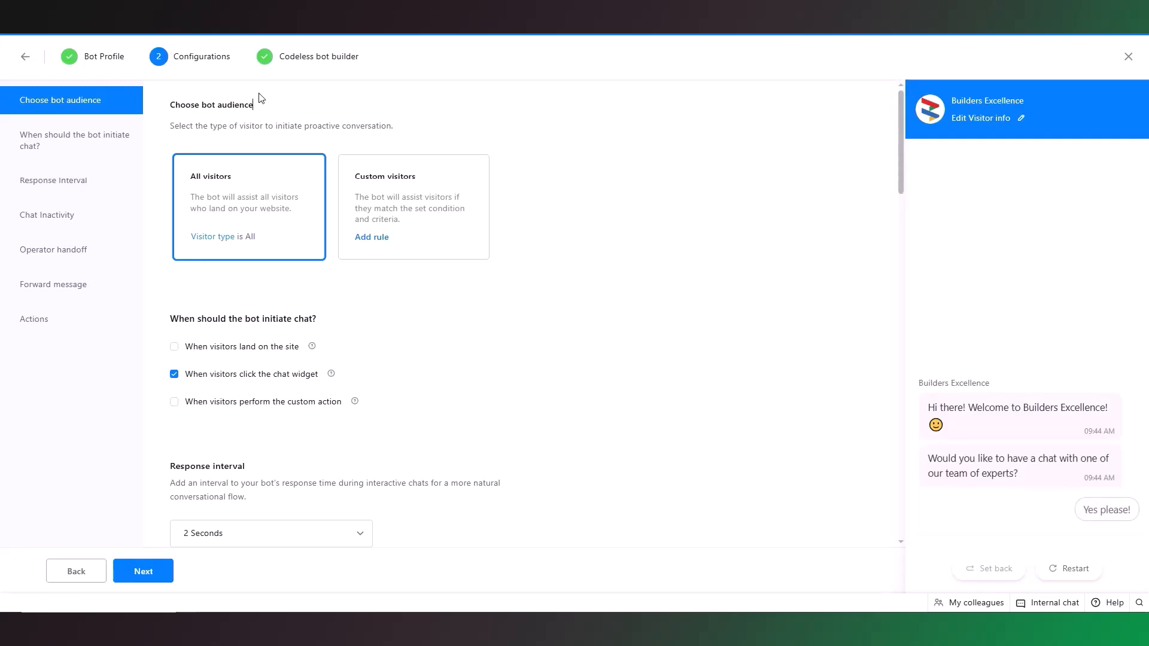
Review the bot's profile, including brand, departments, channels, languages and working hours, and continue to its configurations
left_click(90, 58)
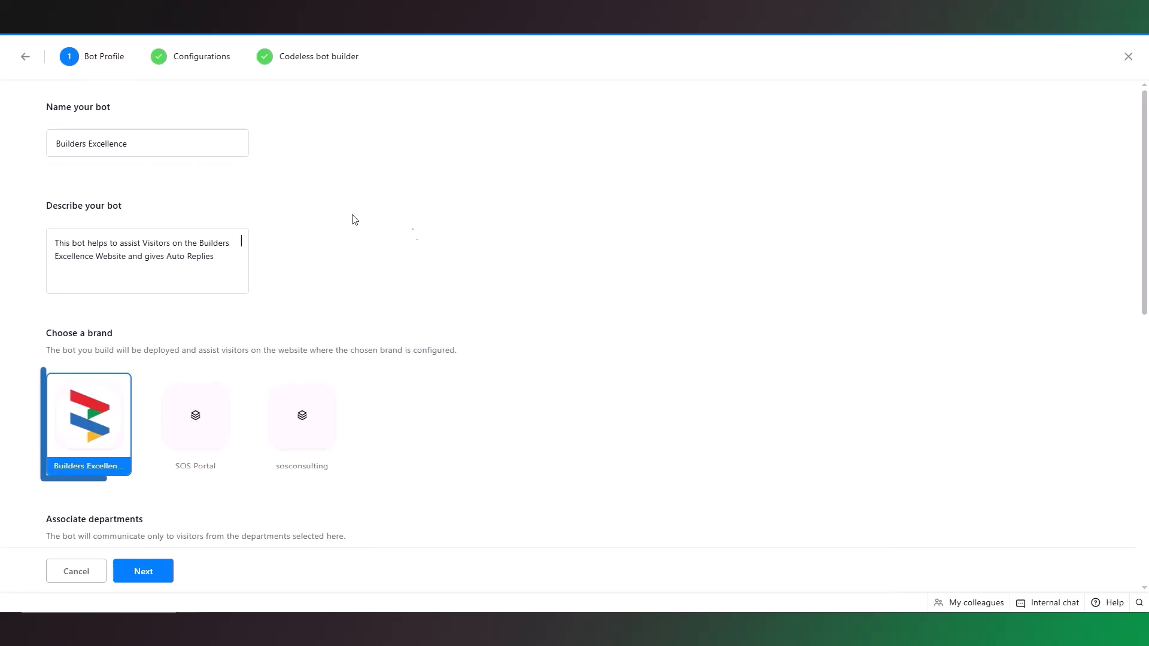
scroll(665, 292, "down", 1)
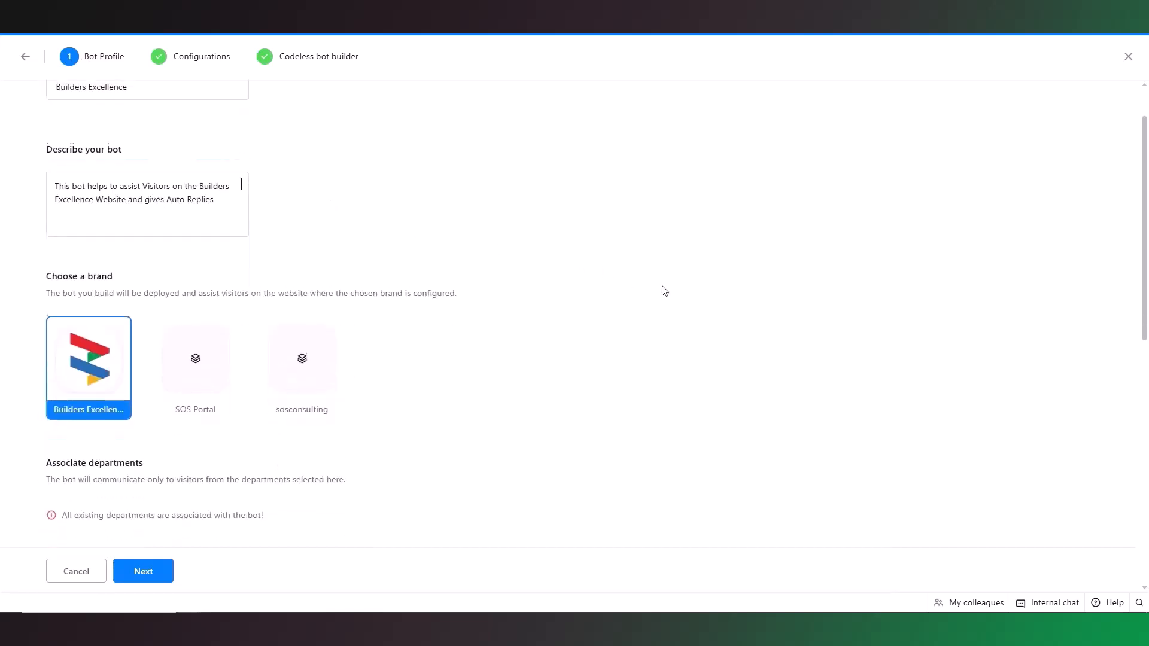
scroll(665, 291, "down", 1)
scroll(664, 292, "down", 8)
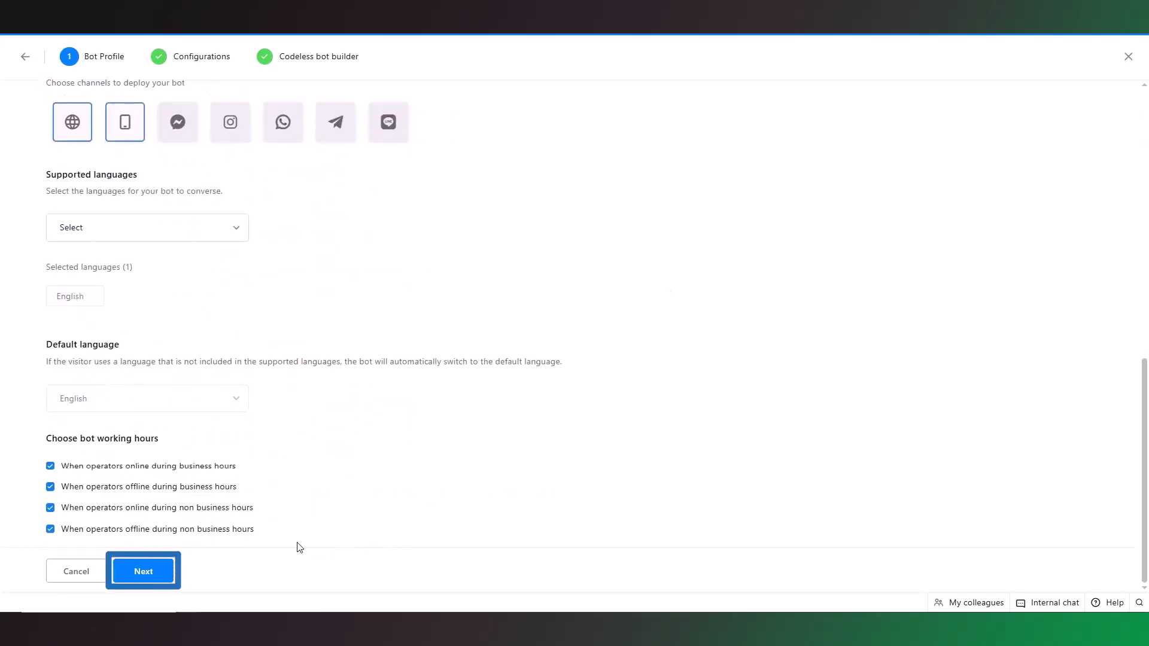
left_click(148, 581)
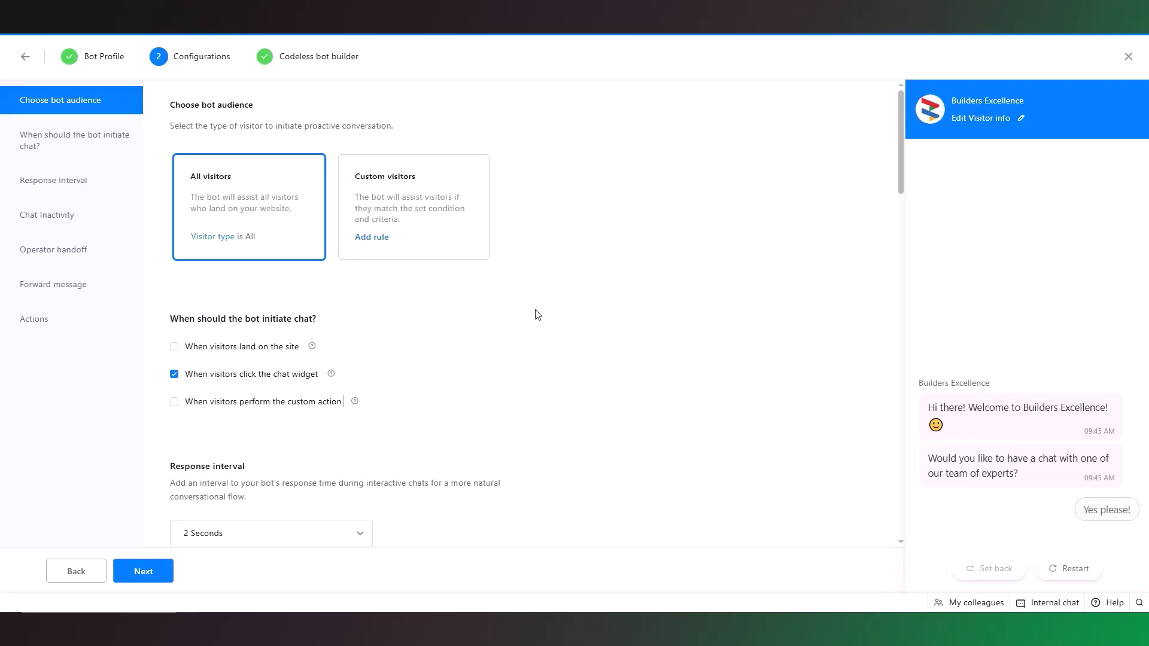
Browse the available rule criteria for custom visitors without adding a rule, and keep the bot audience on All visitors
left_click(380, 240)
left_click(415, 278)
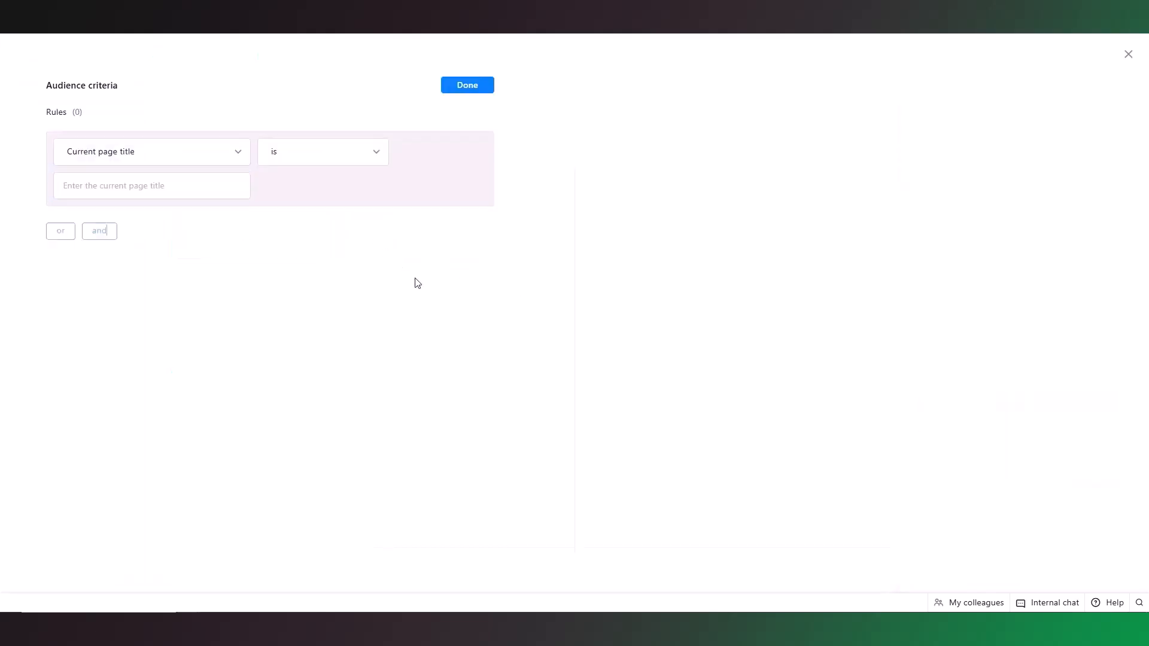
left_click(231, 151)
left_click_drag(249, 197, 251, 314)
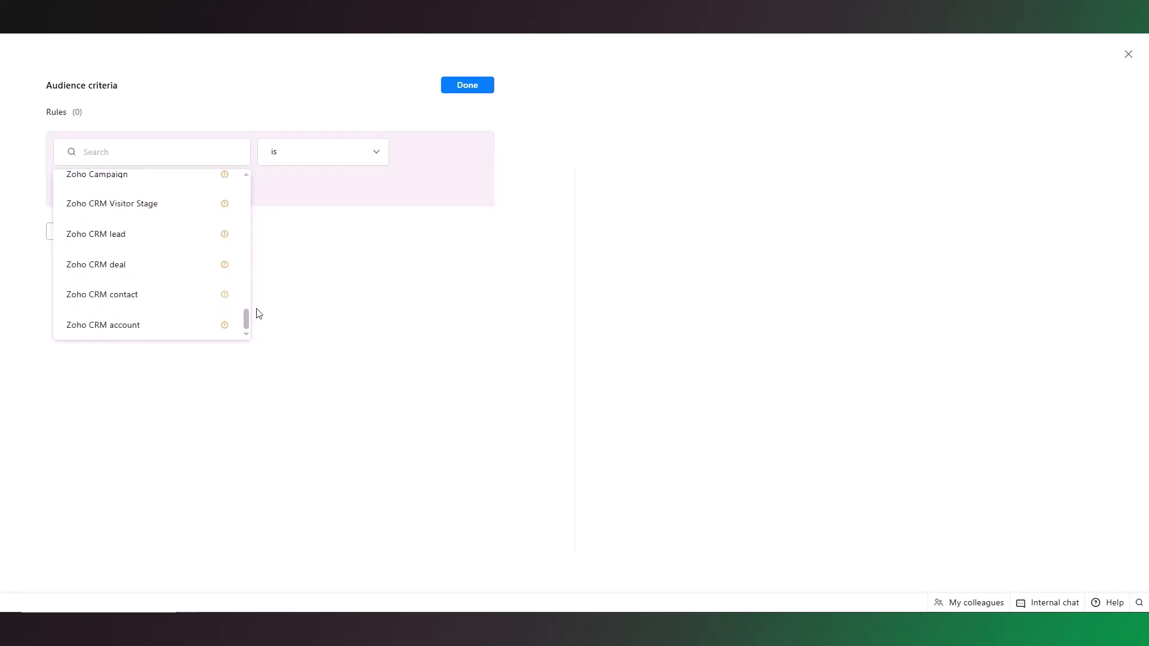
left_click(278, 321)
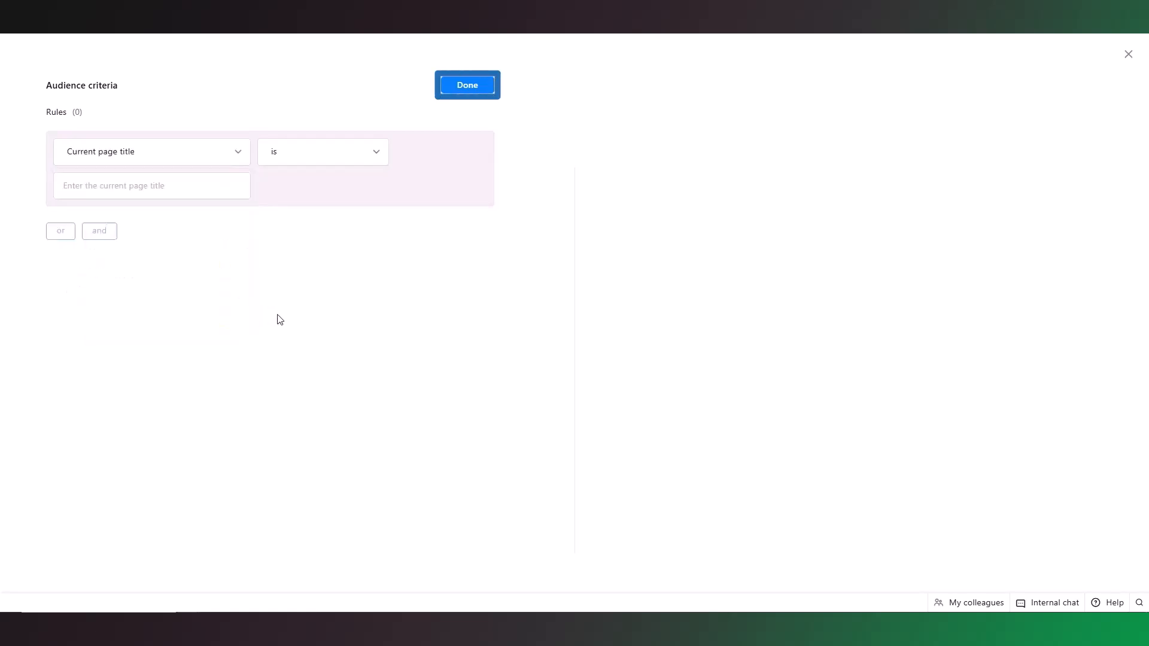
left_click(466, 88)
left_click(223, 248)
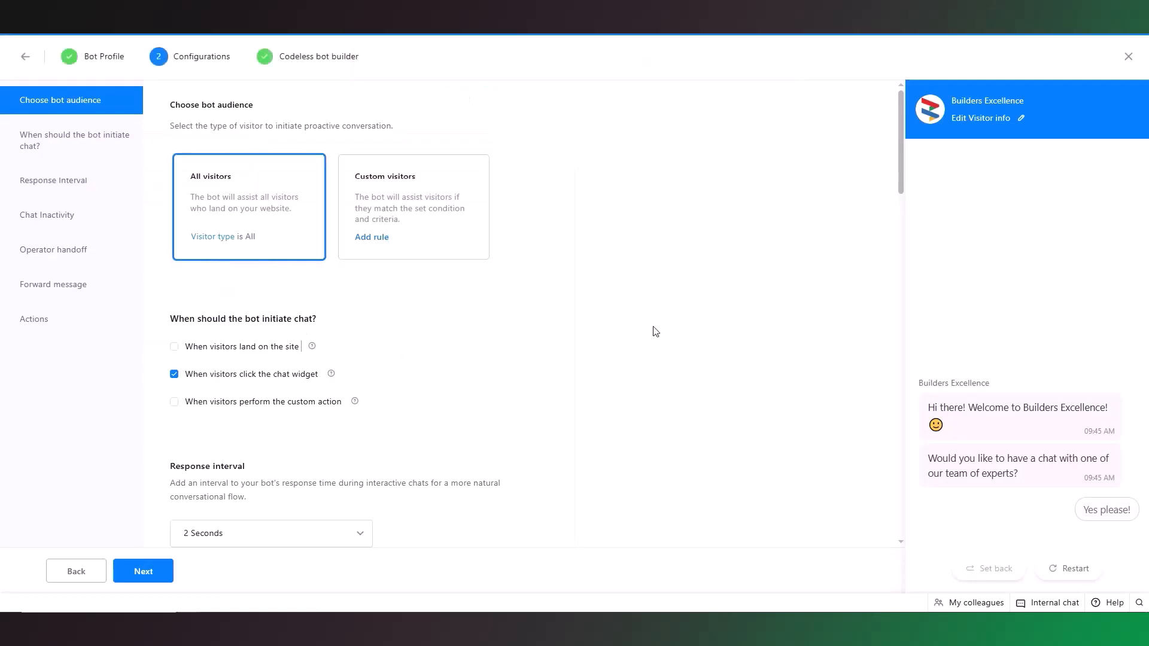
Review the chat initiation, response interval, inactivity, handoff and conversation action settings, and continue to the codeless bot builder
scroll(673, 418, "down", 2)
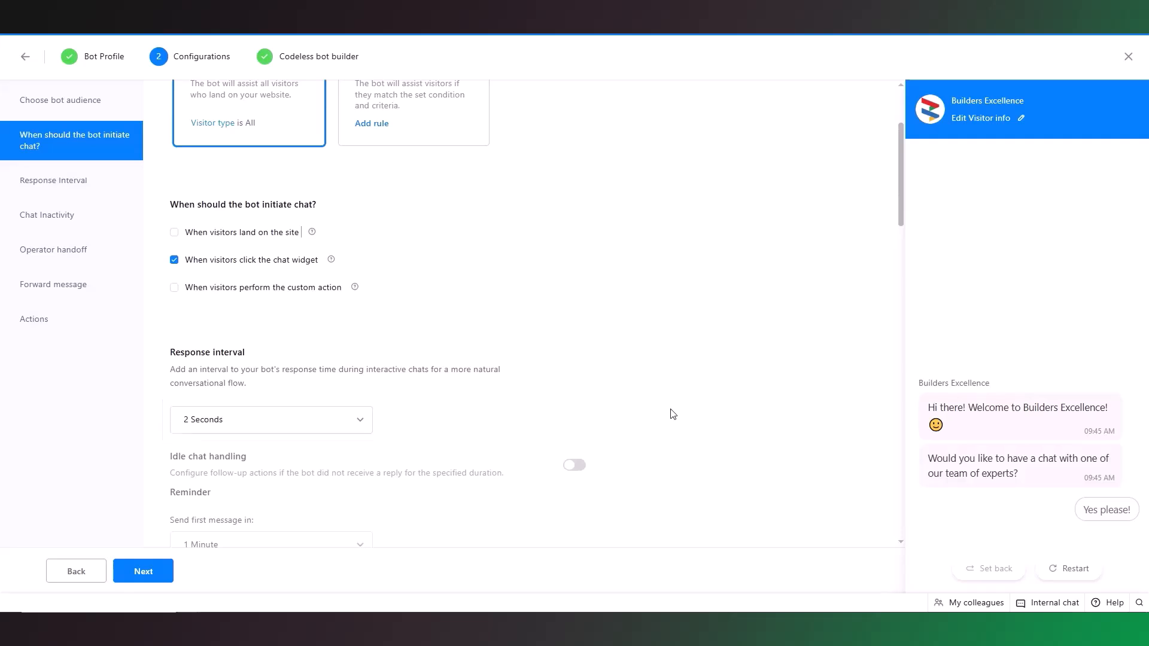
scroll(672, 413, "down", 10)
scroll(672, 413, "down", 2)
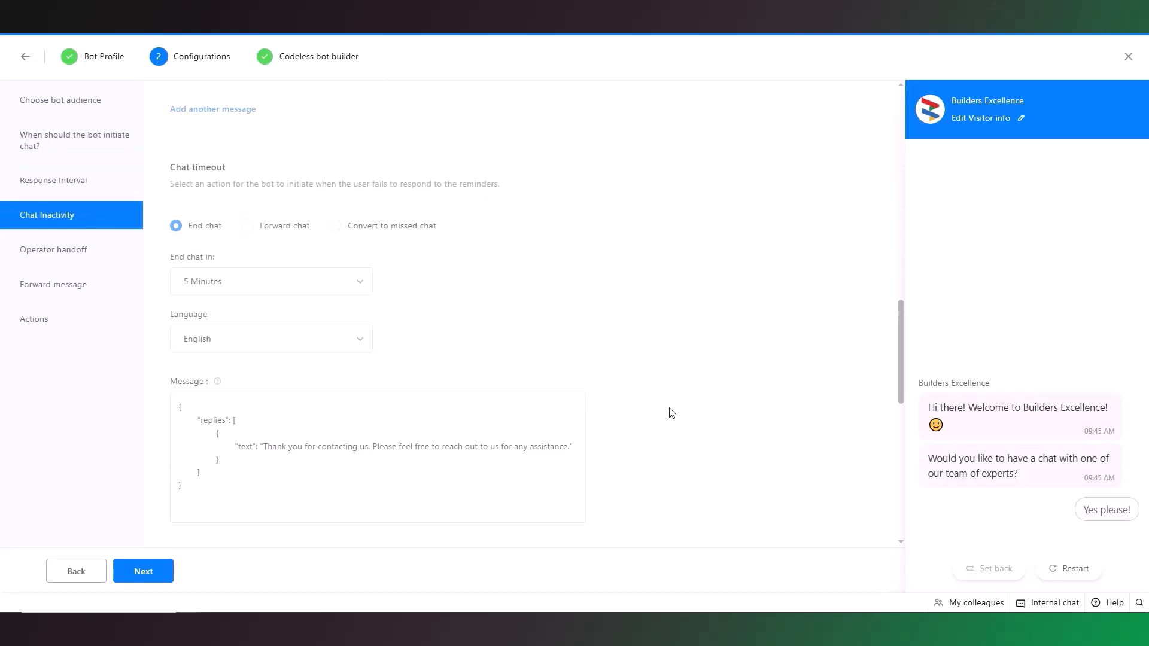
scroll(672, 413, "down", 8)
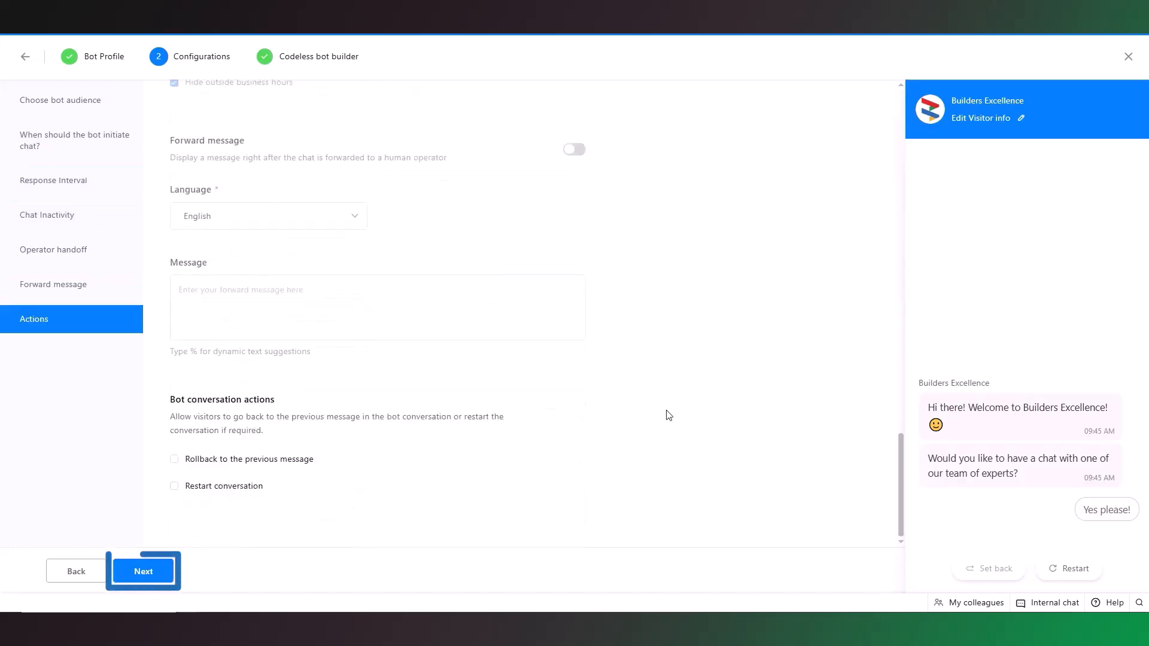
left_click(166, 573)
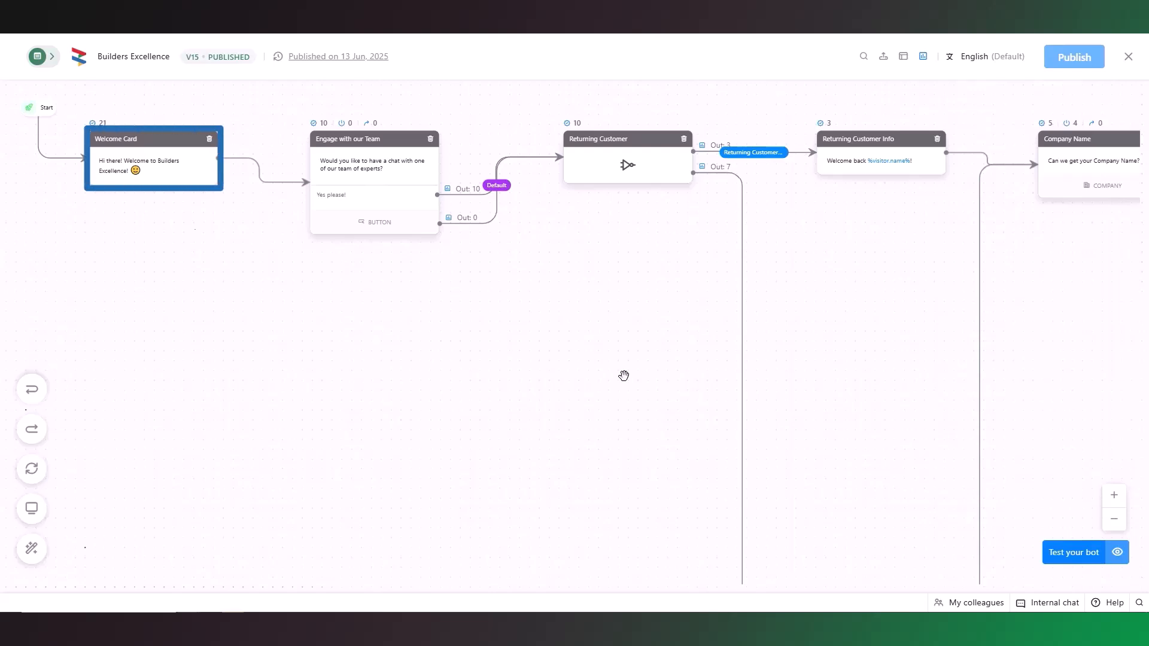
Inspect the message settings of the Welcome Card and the Returning Customer Info card, and close them without changes
left_click(178, 173)
left_click(368, 344)
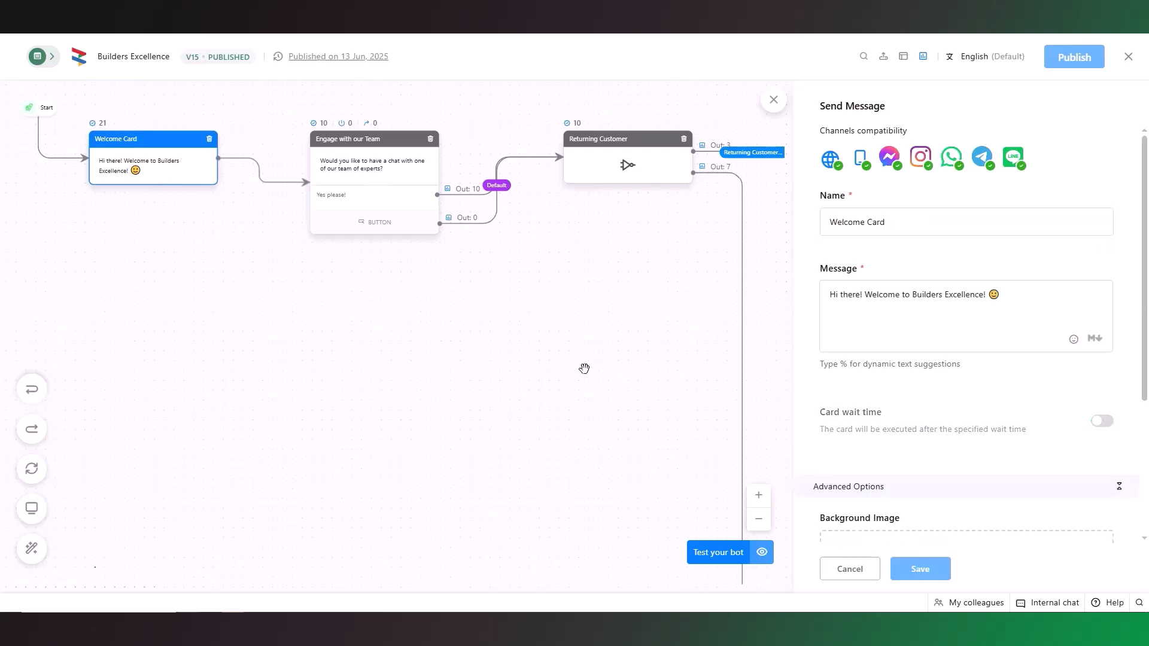
left_click_drag(642, 377, 584, 471)
left_click(771, 174)
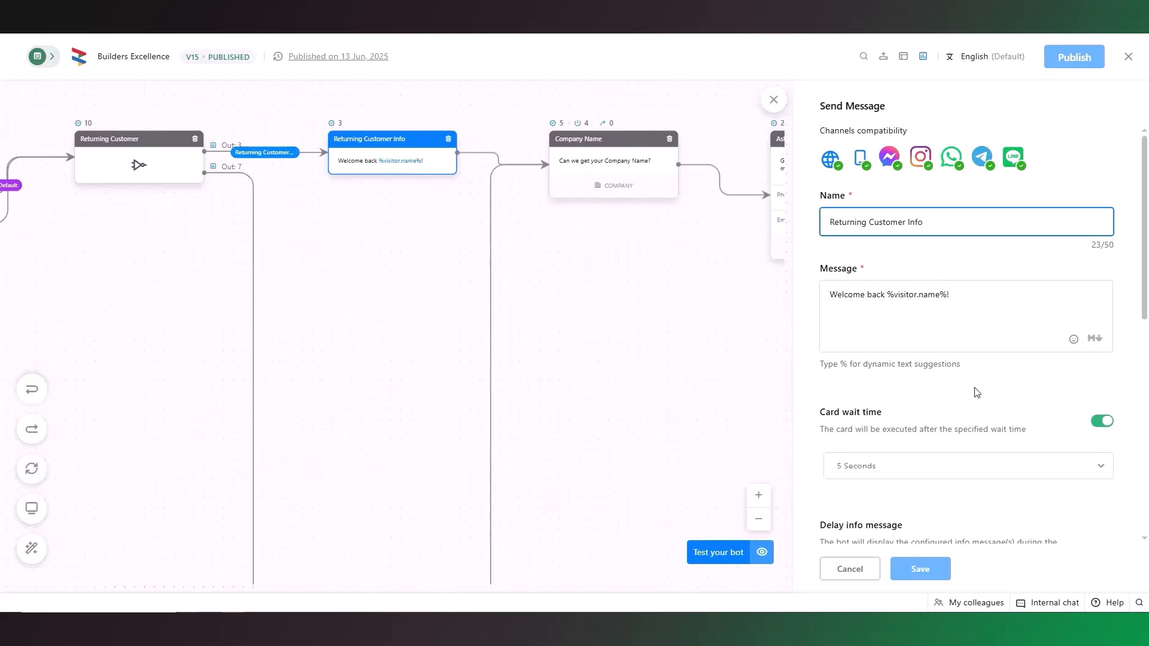
scroll(975, 392, "down", 3)
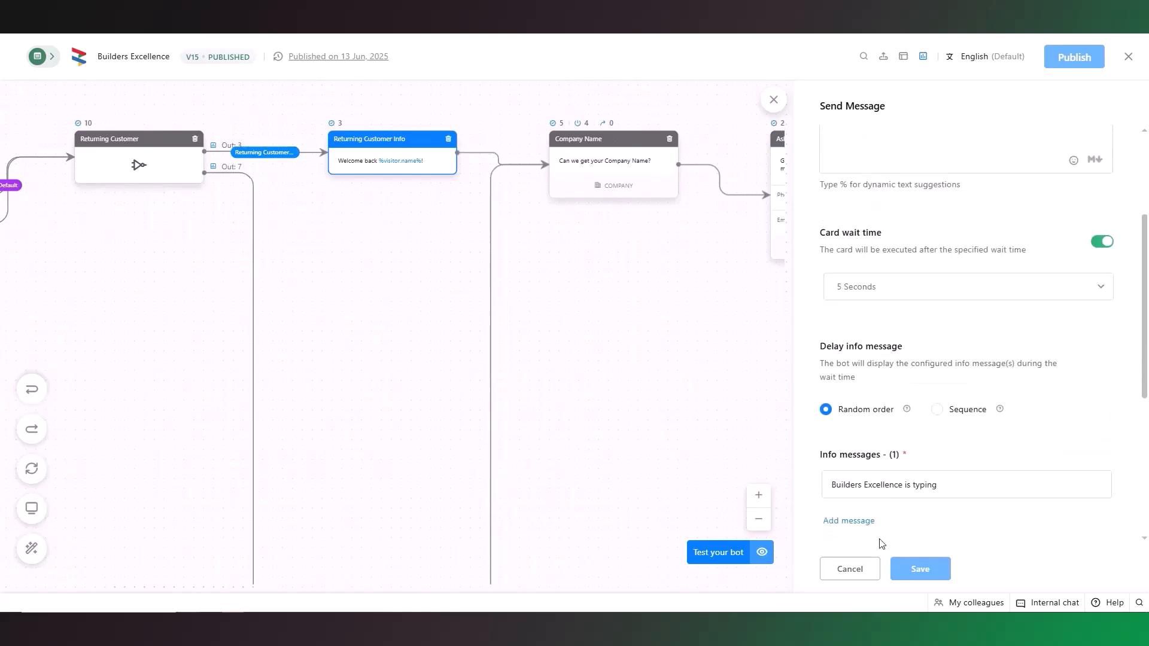
left_click(847, 573)
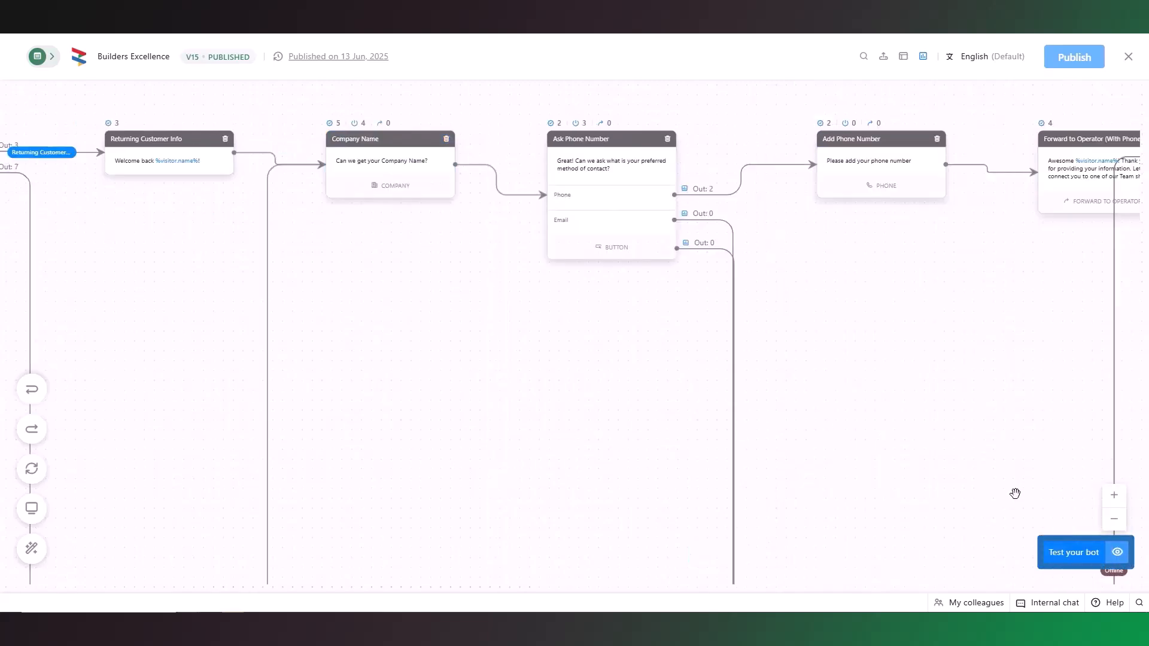
Start a test run of the bot and answer the engagement question with "Yes please!"
left_click(1115, 554)
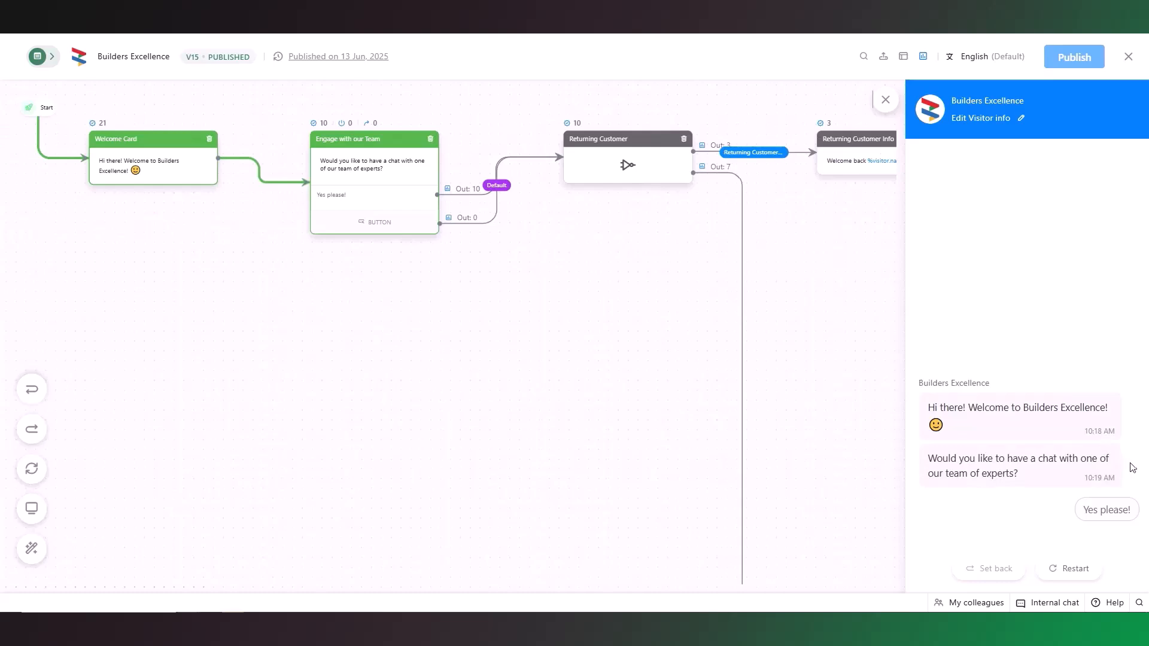
left_click(1108, 510)
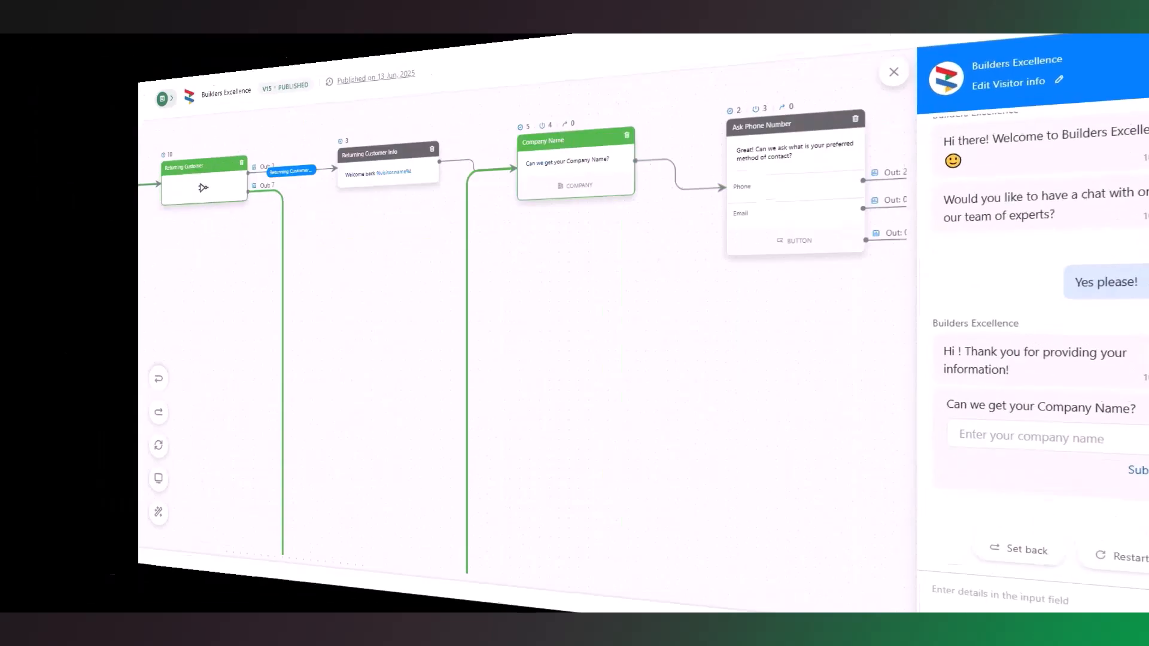
On the Builders Excellence website, accept the chatbot's chat offer and submit the visitor's first name, last name and email address
left_click(1099, 604)
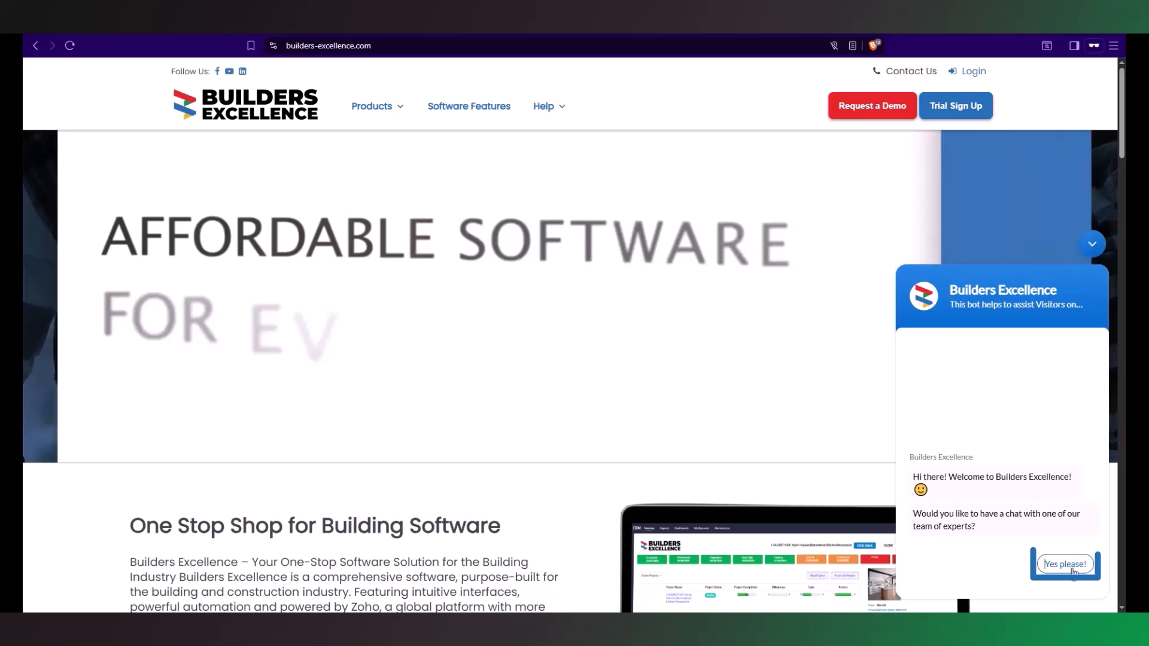
left_click(1069, 565)
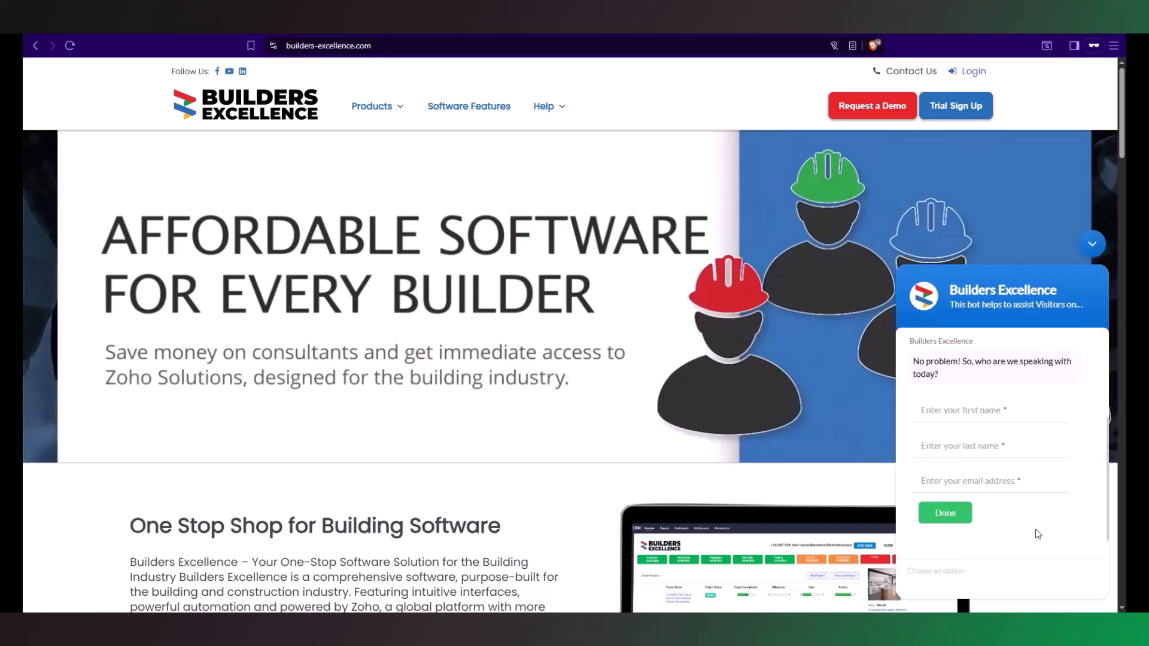
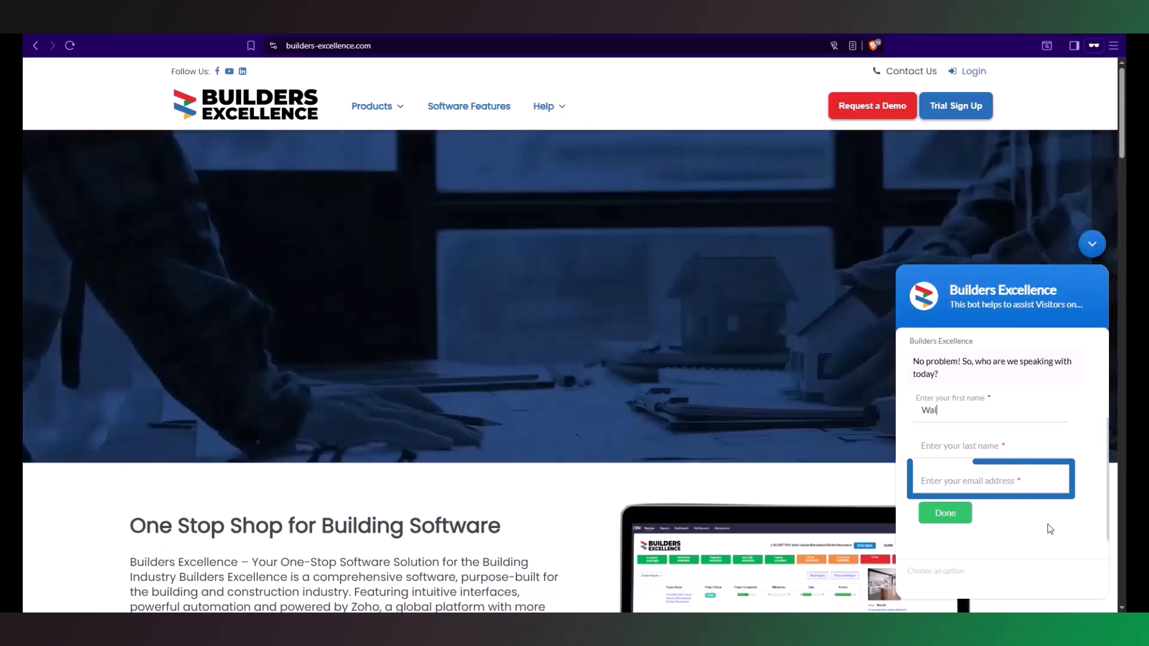
key("Tab")
key("Tab")
key("Tab")
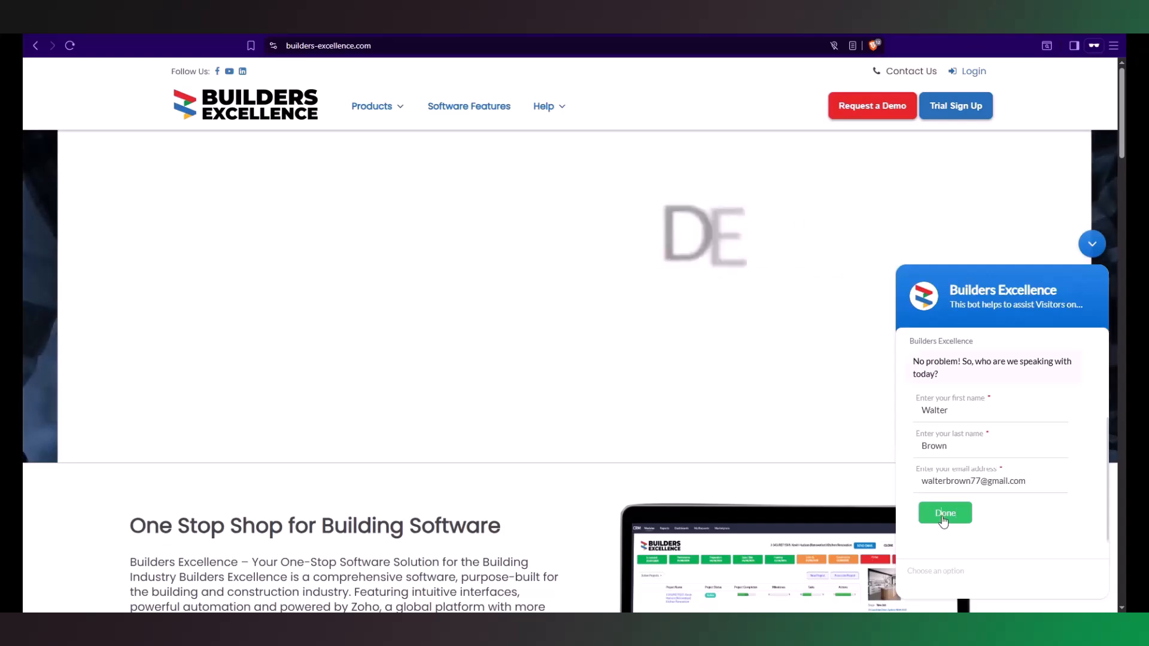
left_click(942, 514)
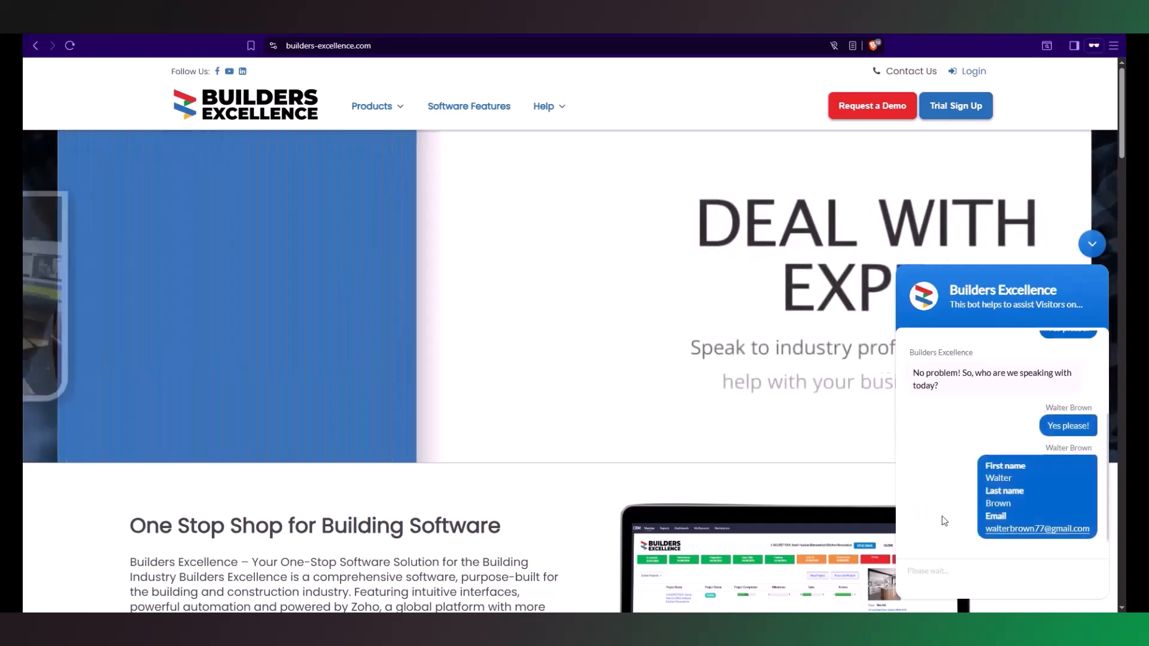
Give the company name as Bright Day Construction, choose Phone as the contact method and submit the visitor's phone number
type("Bright Day Construction")
key("Return")
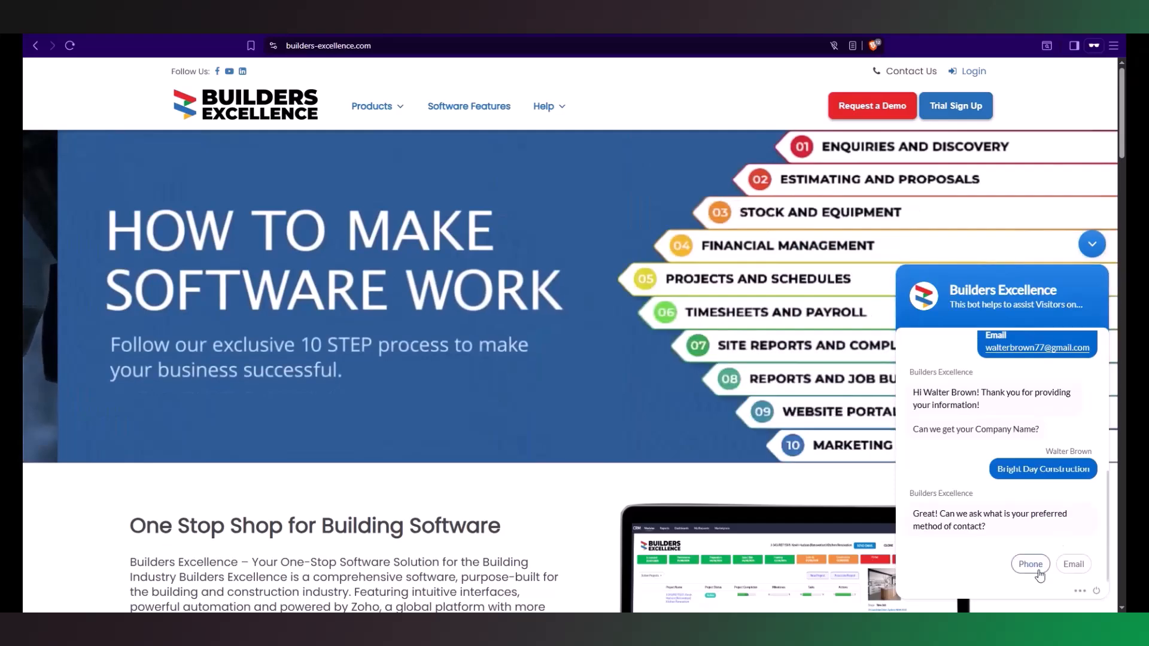
left_click(1041, 566)
type("555 555 980")
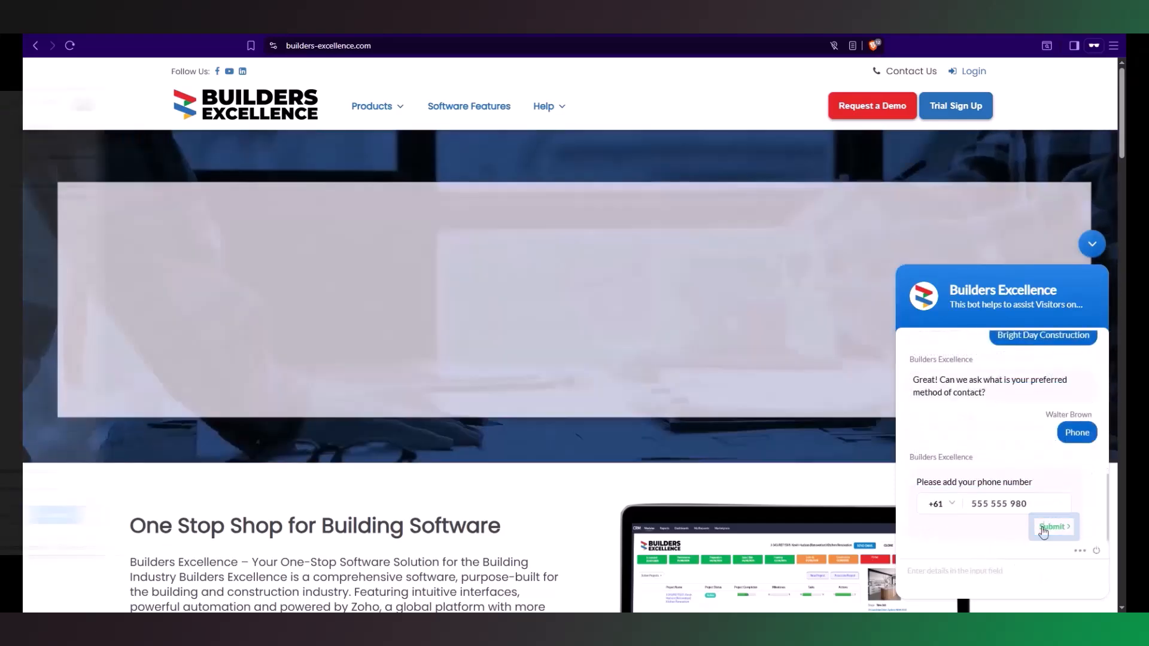
left_click(1054, 527)
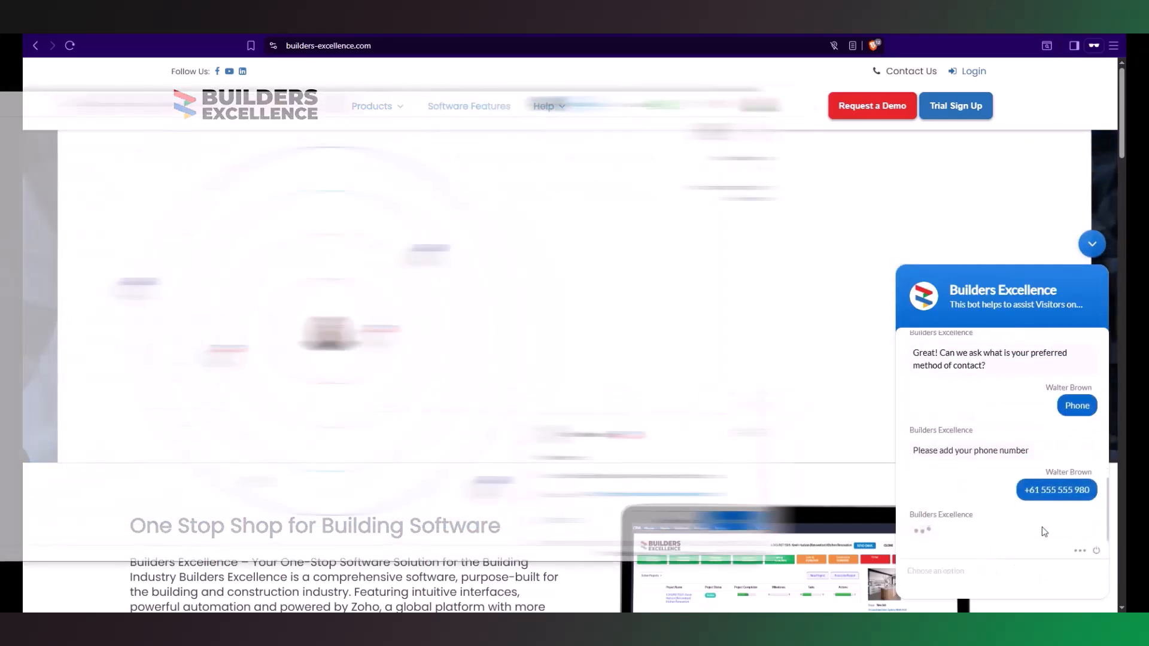
Open the new Bright Day Construction enquiry in Zoho CRM and check its account/business and source details
left_click(912, 521)
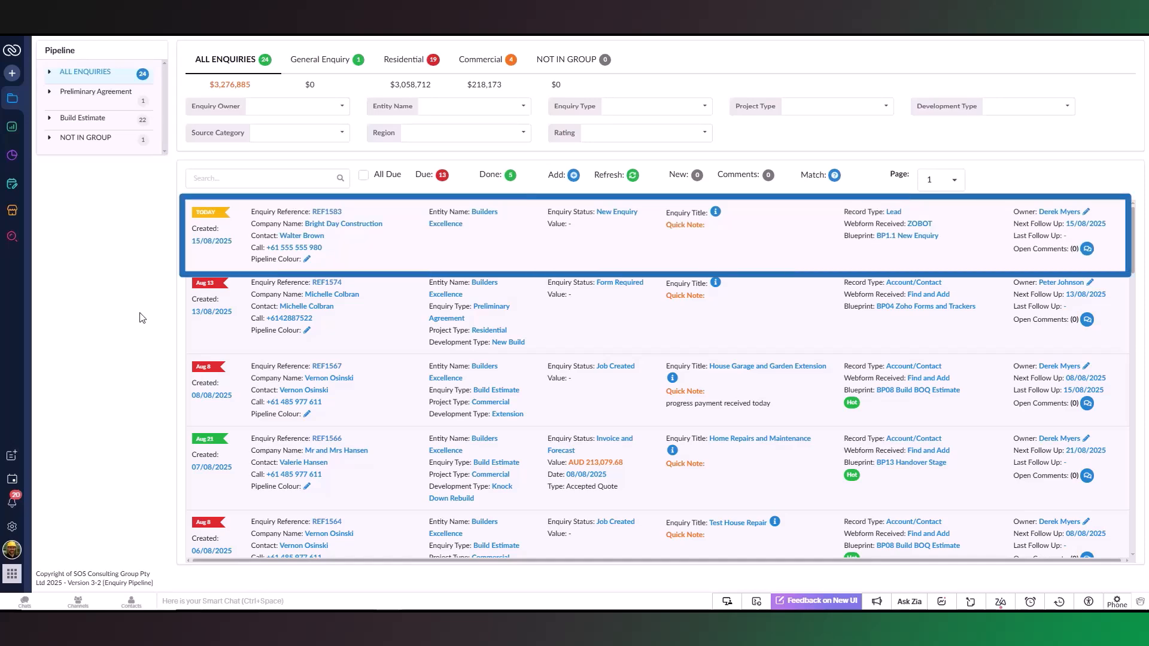
left_click(489, 260)
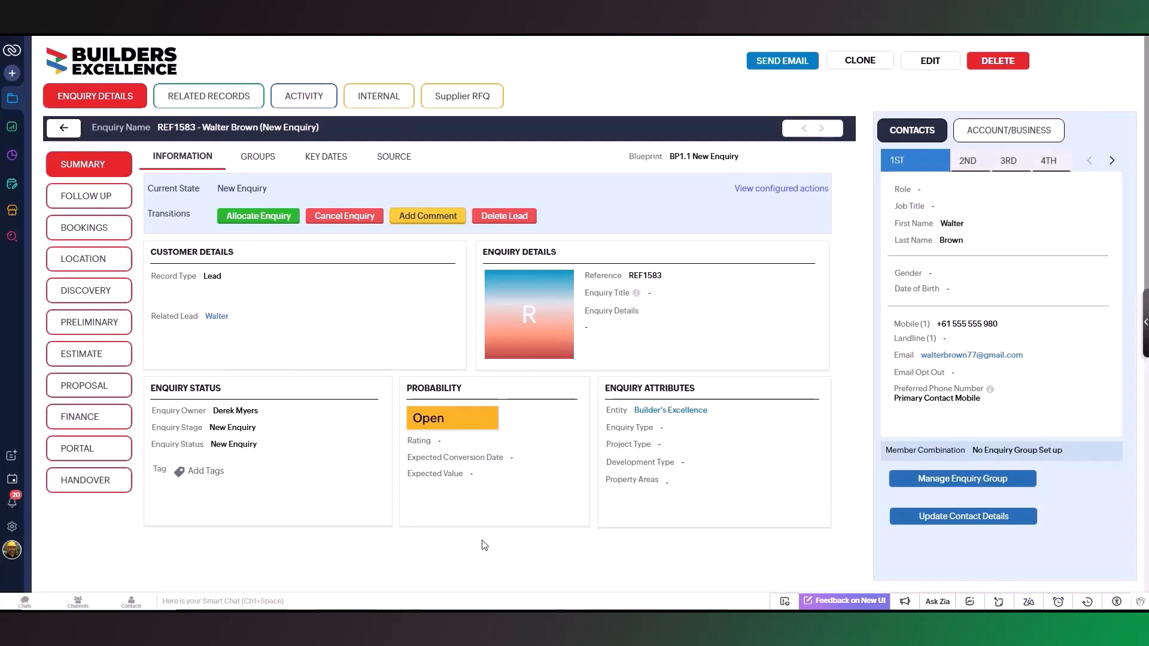
left_click(1018, 133)
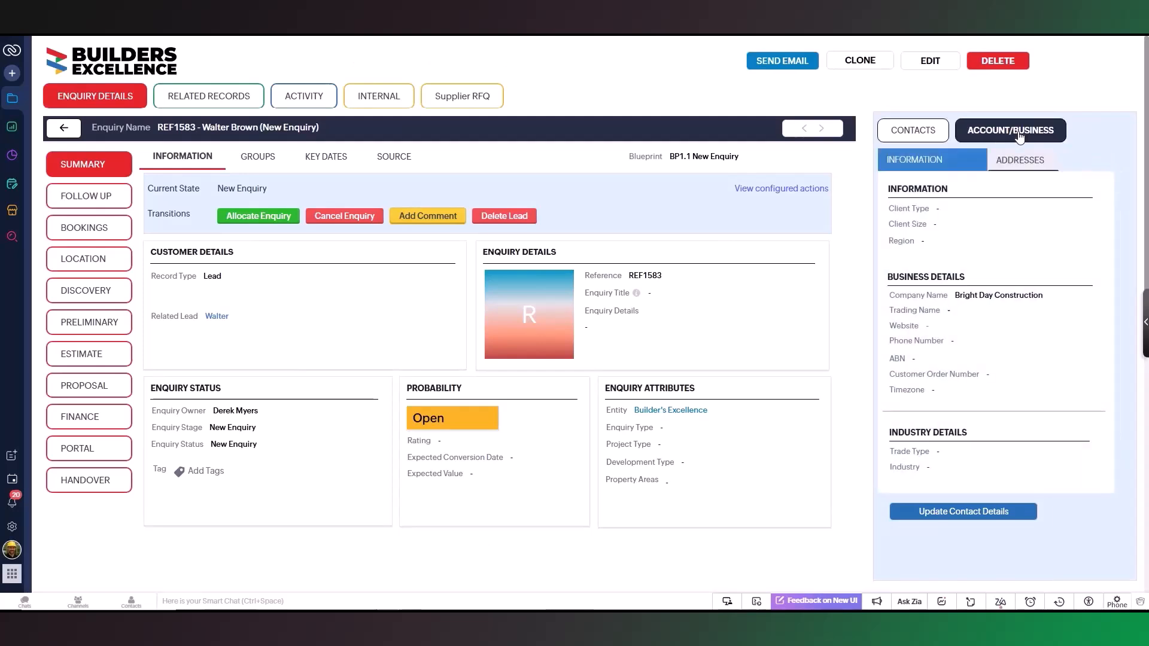
left_click(393, 160)
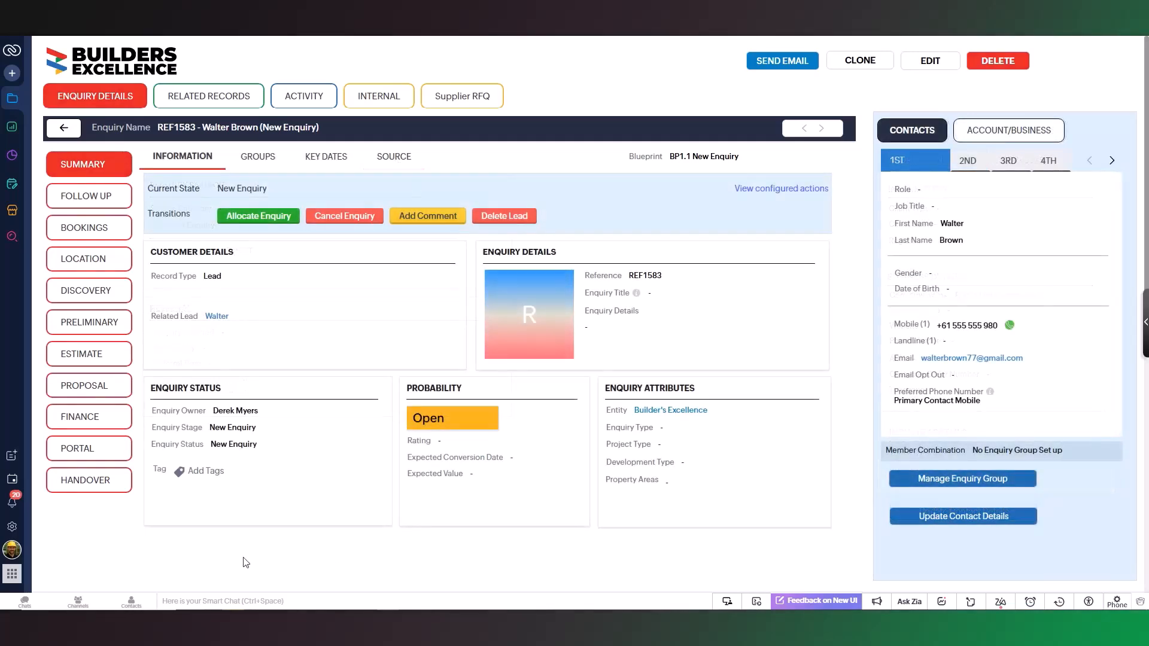
Expand the help resources list in the CRM account profile
left_click(12, 550)
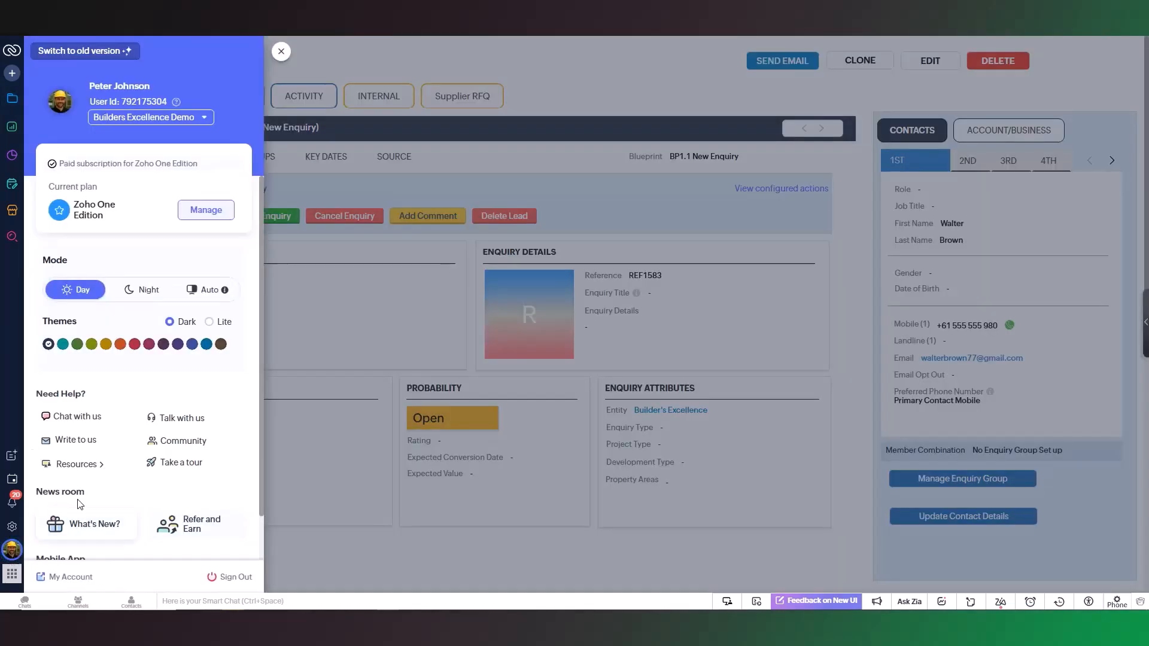
left_click(103, 467)
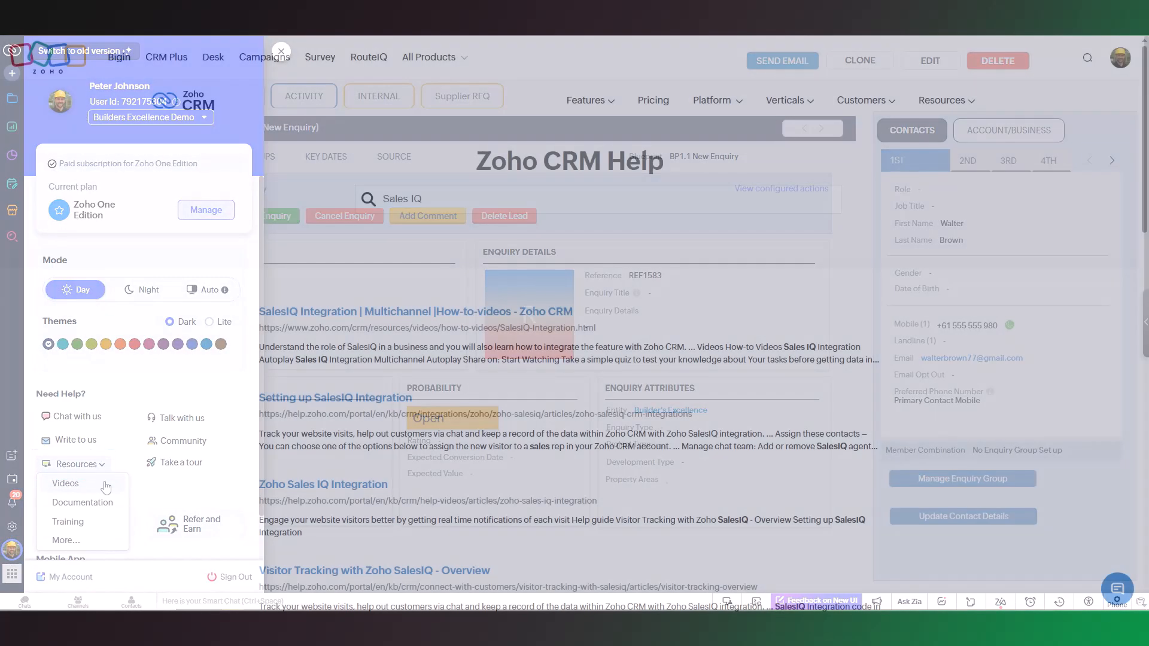